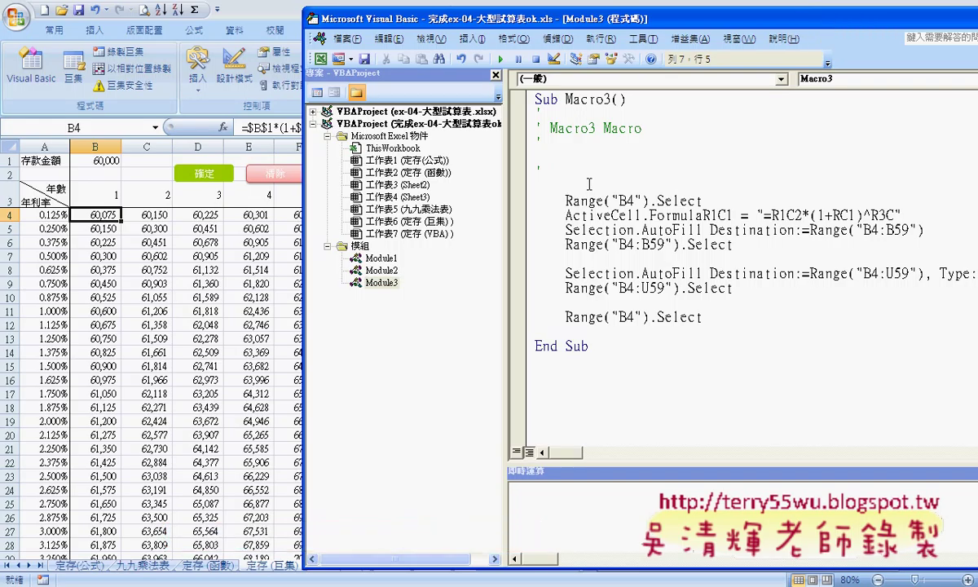
Begin Macro3 with range("B1")=inputbox(" and start typing the Chinese prompt 請輸入存款金額.
type("ra")
type("nge")
type("(")
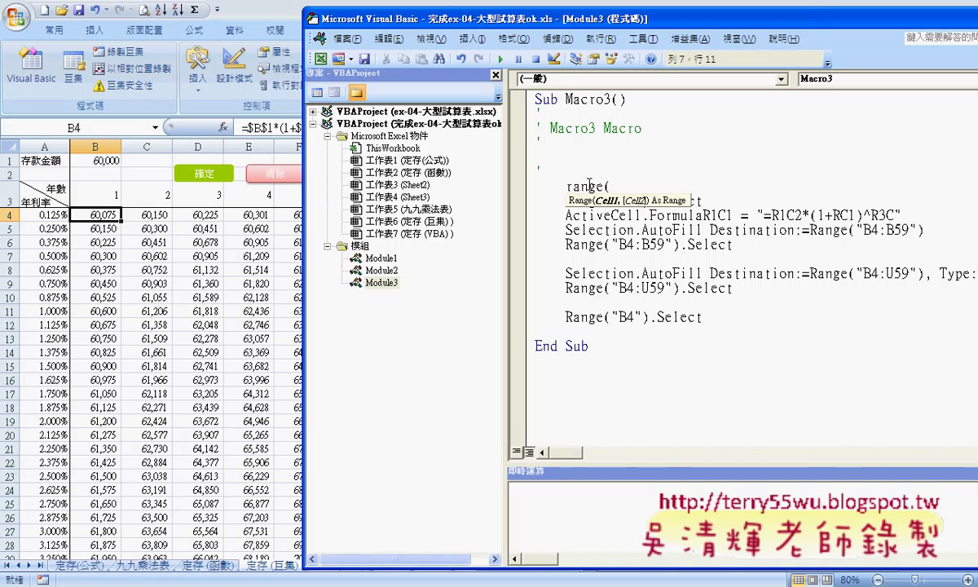
type("\"")
type("B")
type("41")
key("BackSpace")
key("BackSpace")
type("1\"")
type(")")
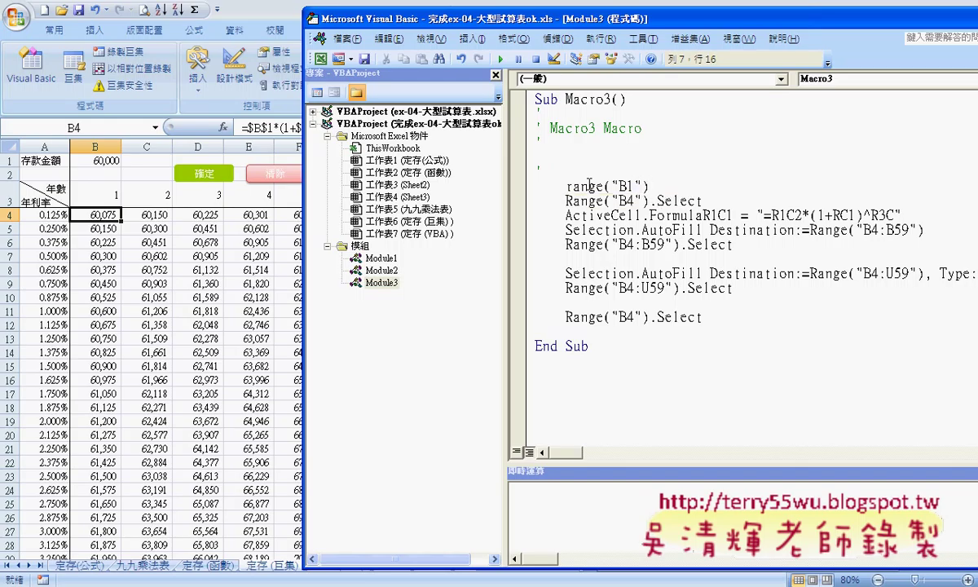
type("=")
type("inp")
type("utb")
type("ox")
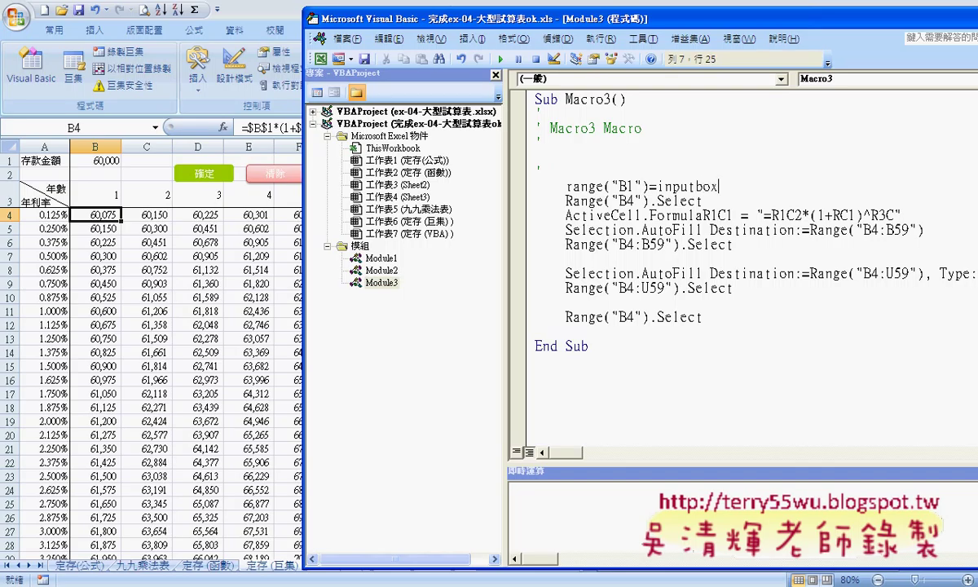
type("(\"")
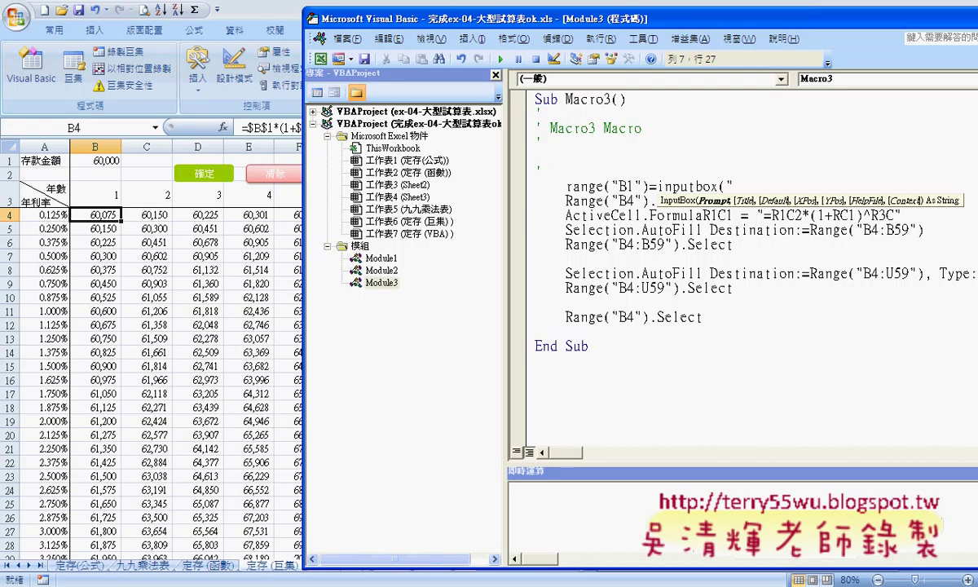
key("ctrl+space")
type("請請")
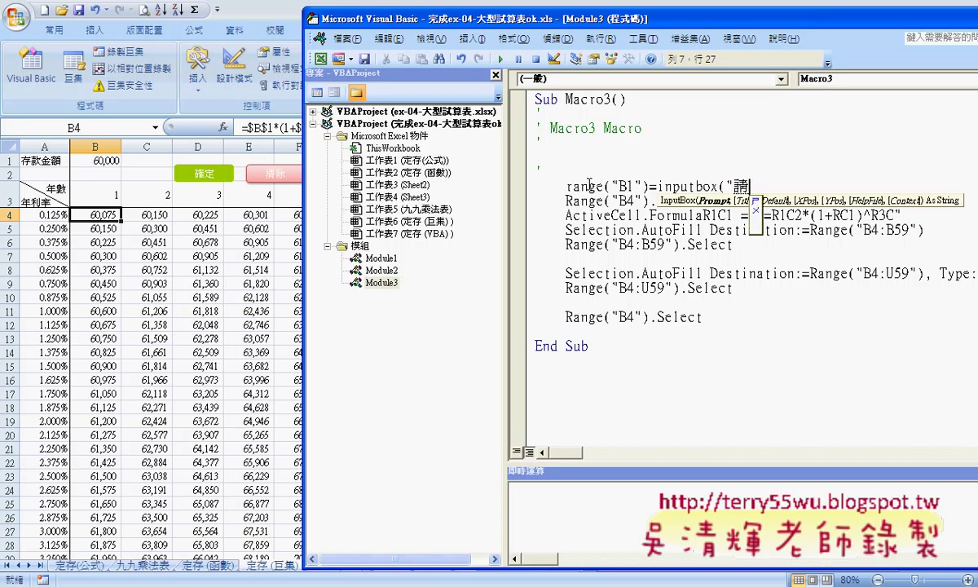
type("輸入存")
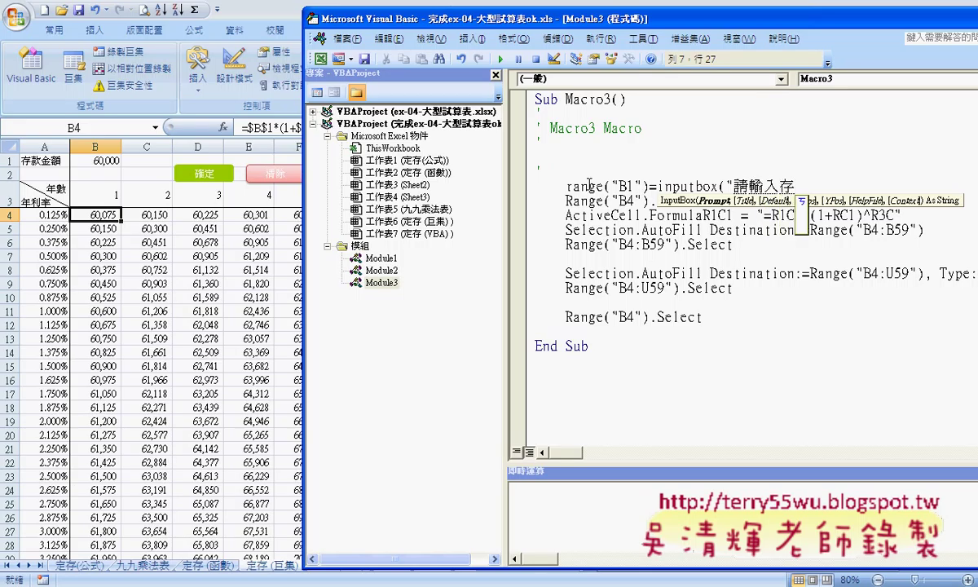
type("款金")
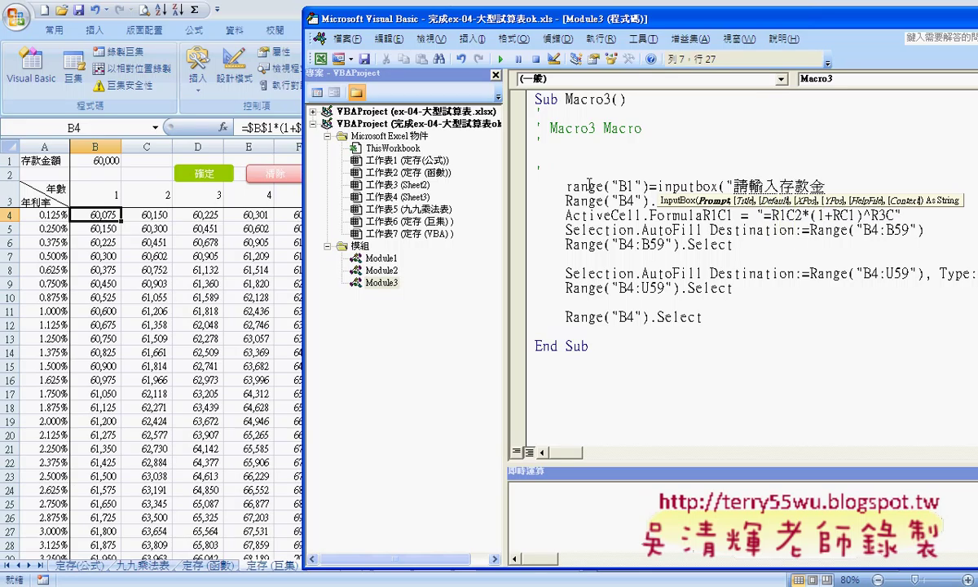
type("額")
Complete the line as Range("B1") = InputBox("請輸入存款金額") and highlight it.
key("Return")
type("\")")
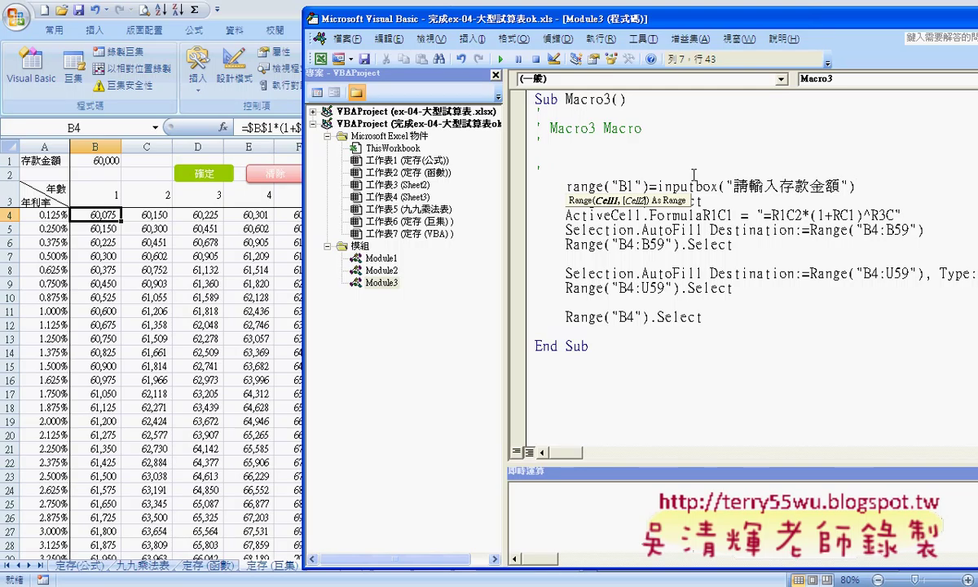
left_click(730, 201)
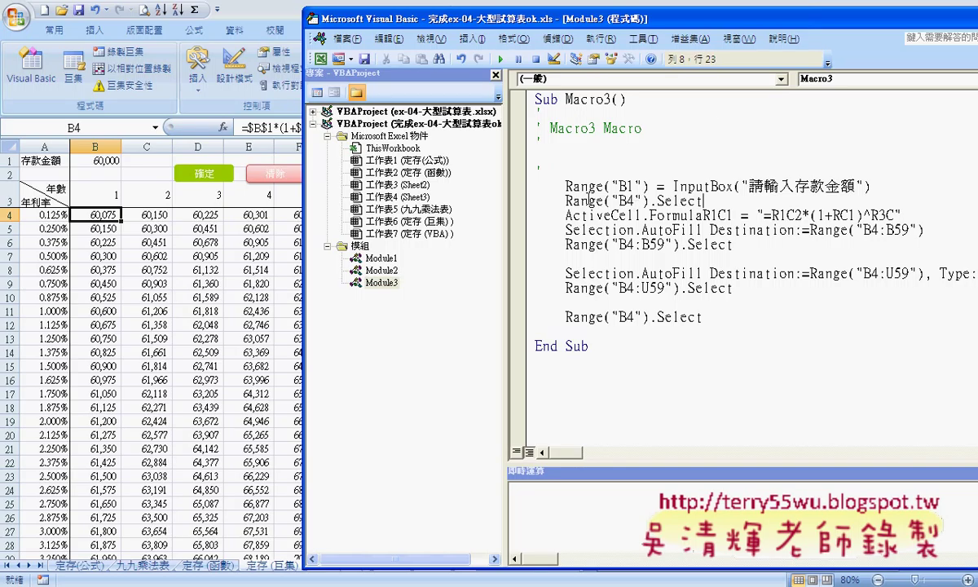
left_click_drag(566, 187, 877, 189)
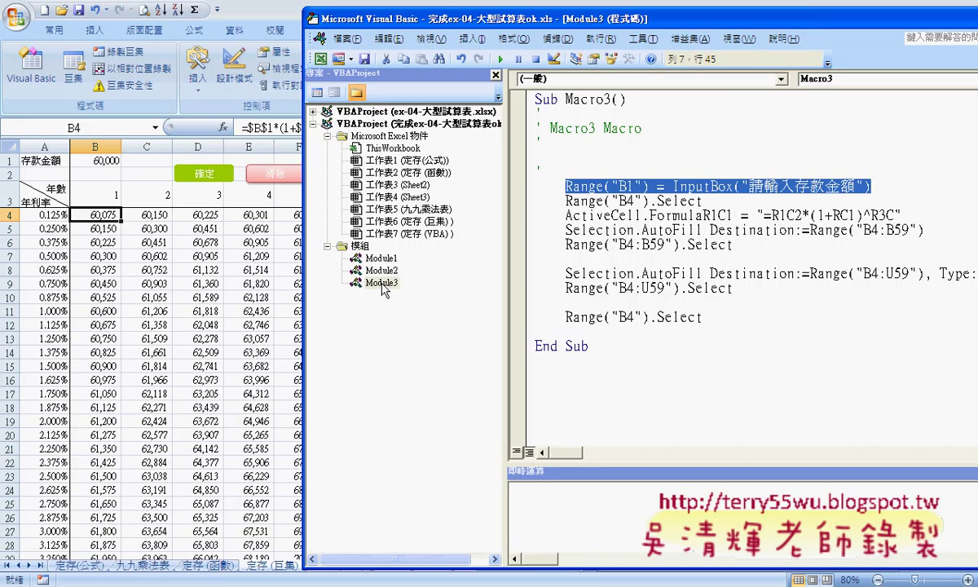
Open Module2 and highlight the 計算利率_巨集 name, its InputBox line and numbered steps.
double_click(380, 270)
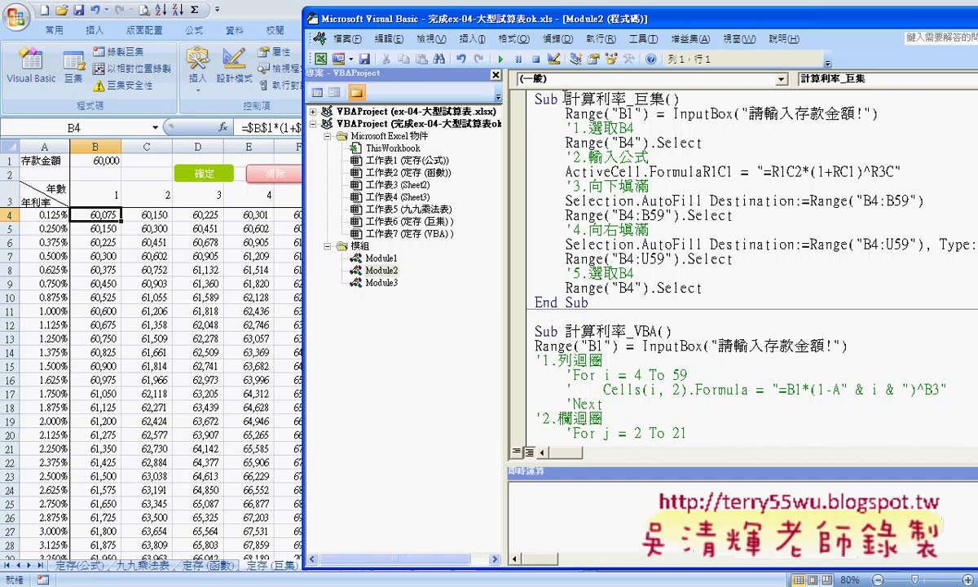
left_click_drag(565, 98, 664, 99)
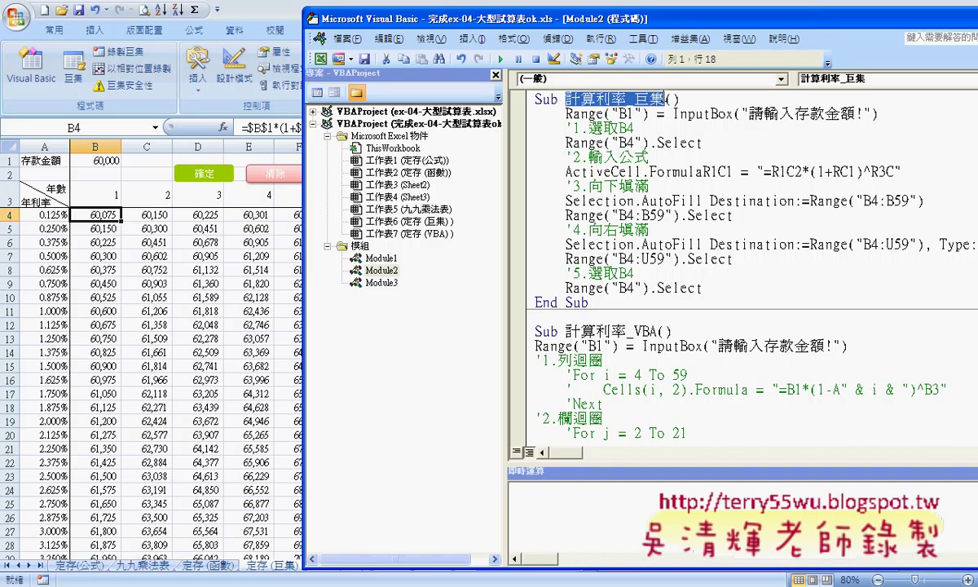
left_click(635, 99)
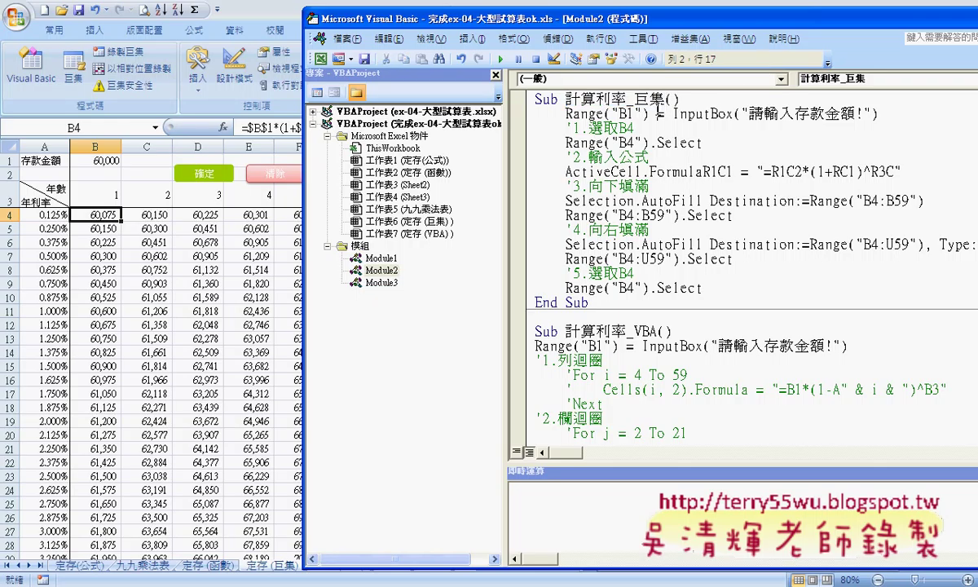
left_click_drag(635, 99, 668, 98)
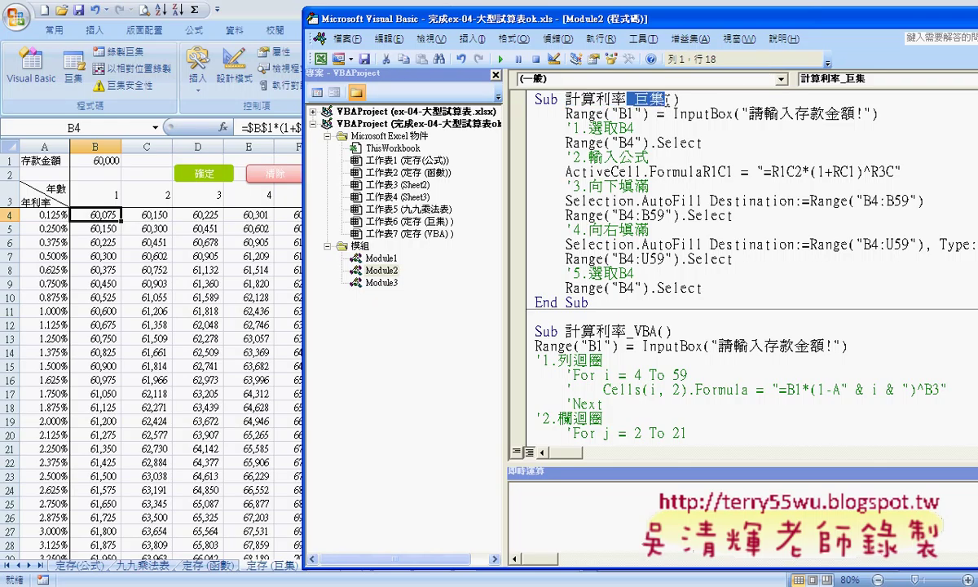
left_click_drag(878, 114, 566, 114)
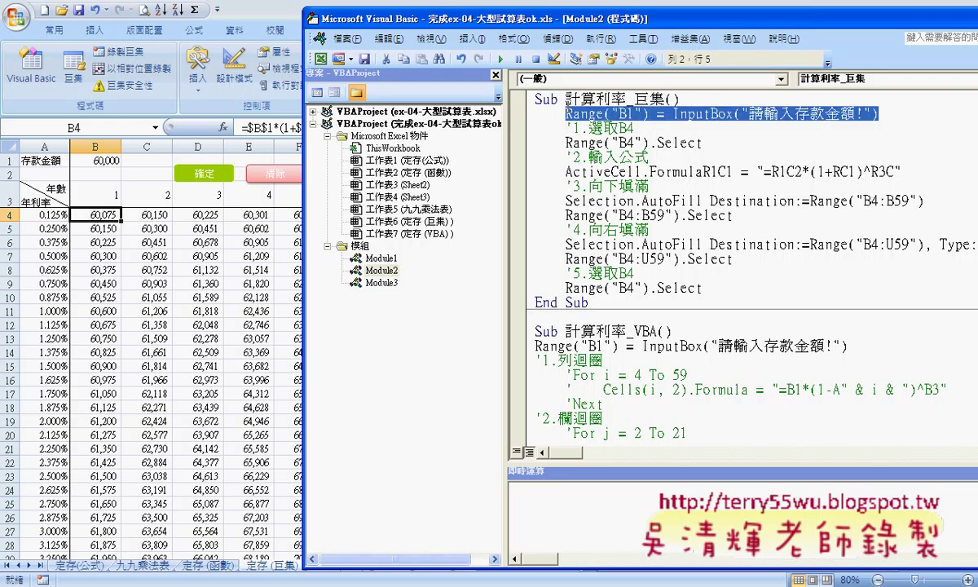
mouse_move(565, 128)
left_mouse_down()
mouse_move(626, 128)
mouse_move(651, 273)
left_mouse_up()
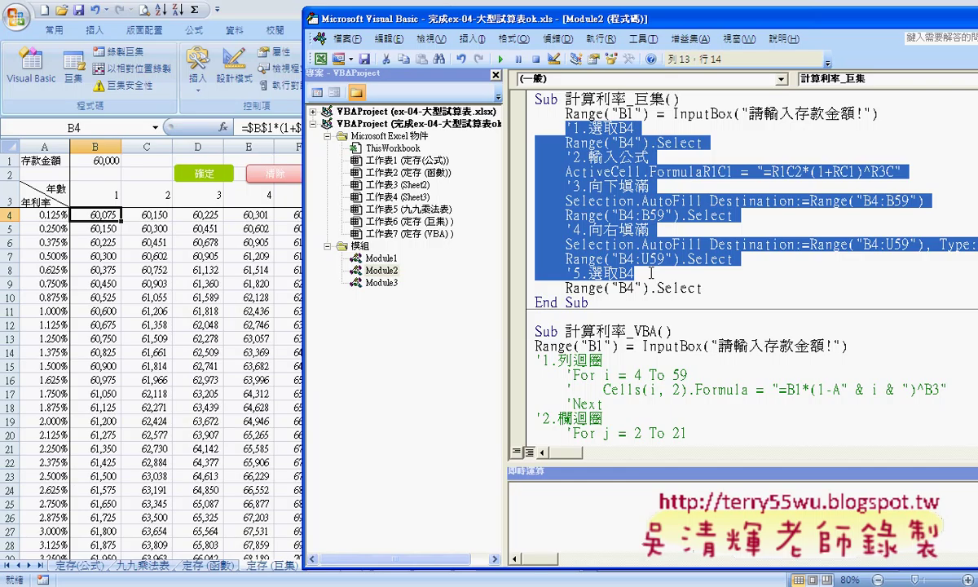
left_click(584, 258)
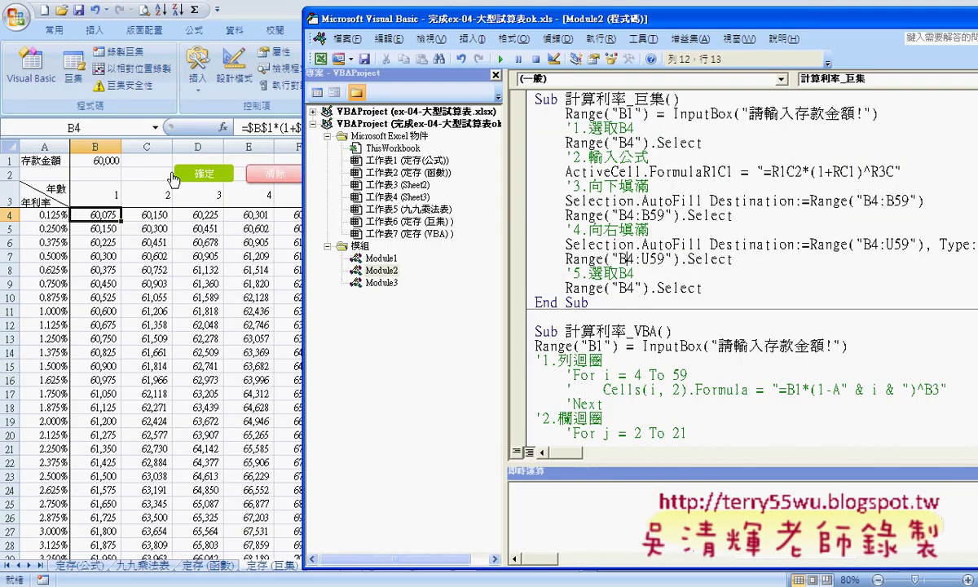
Run the interest macro from the 確定 button, entering a deposit of 60000.
left_click(151, 174)
left_click(202, 168)
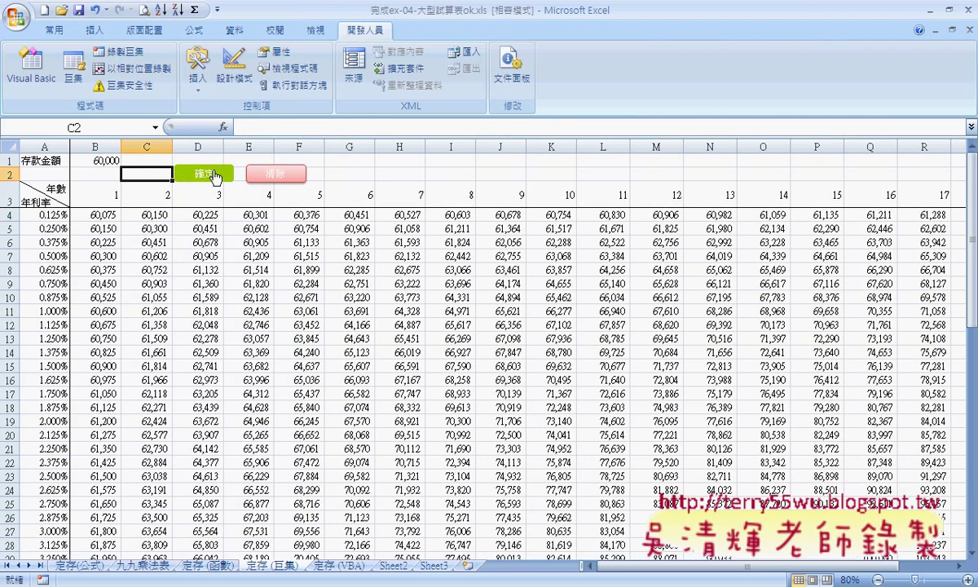
type("60000")
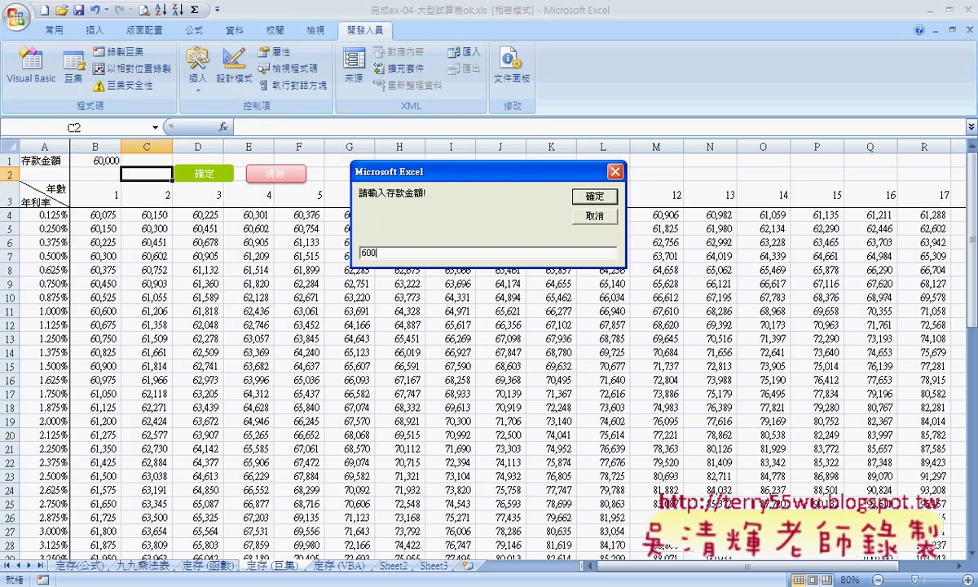
key("Return")
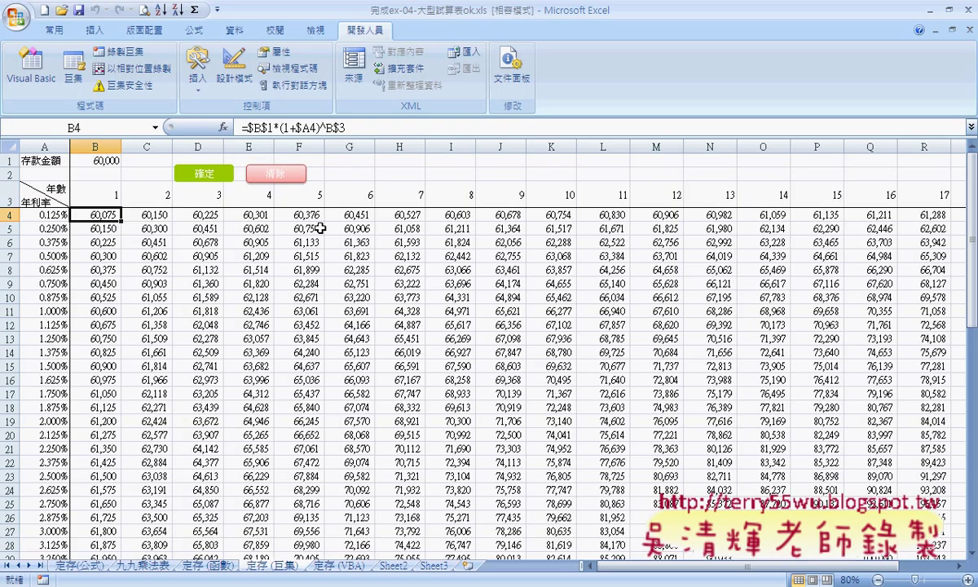
Open the 清除 button's assigned macro and highlight its B4:U59 select and clear-contents lines.
right_click(301, 178)
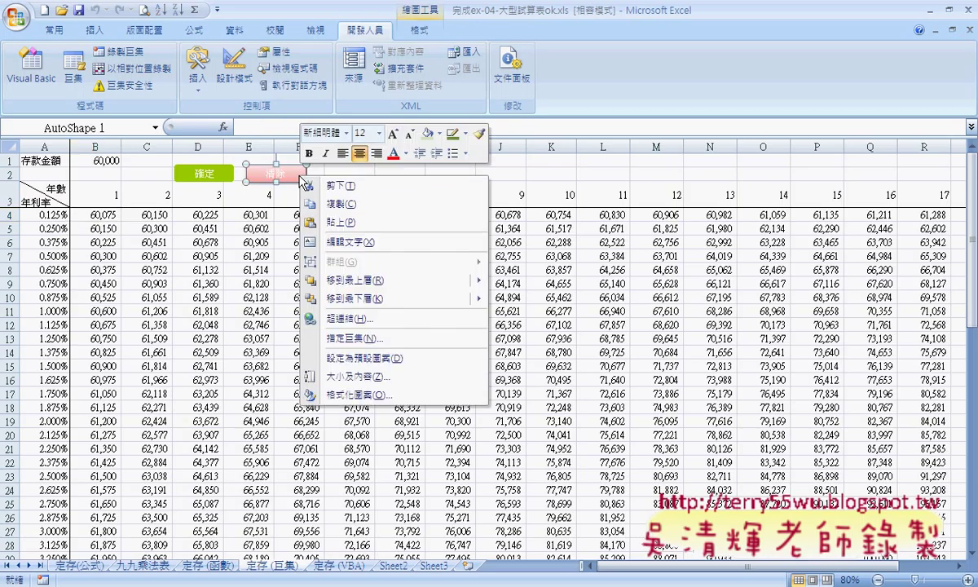
left_click(342, 340)
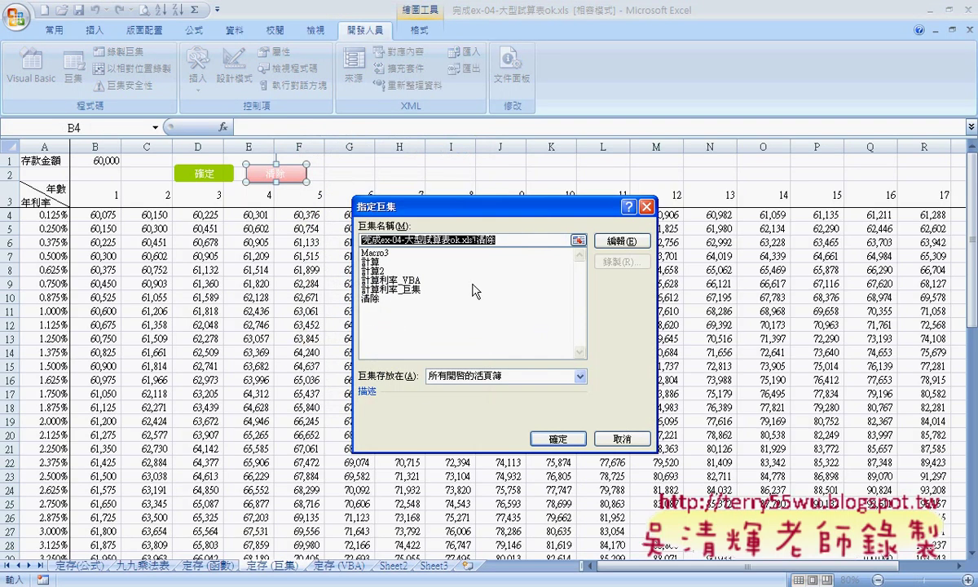
left_click(610, 240)
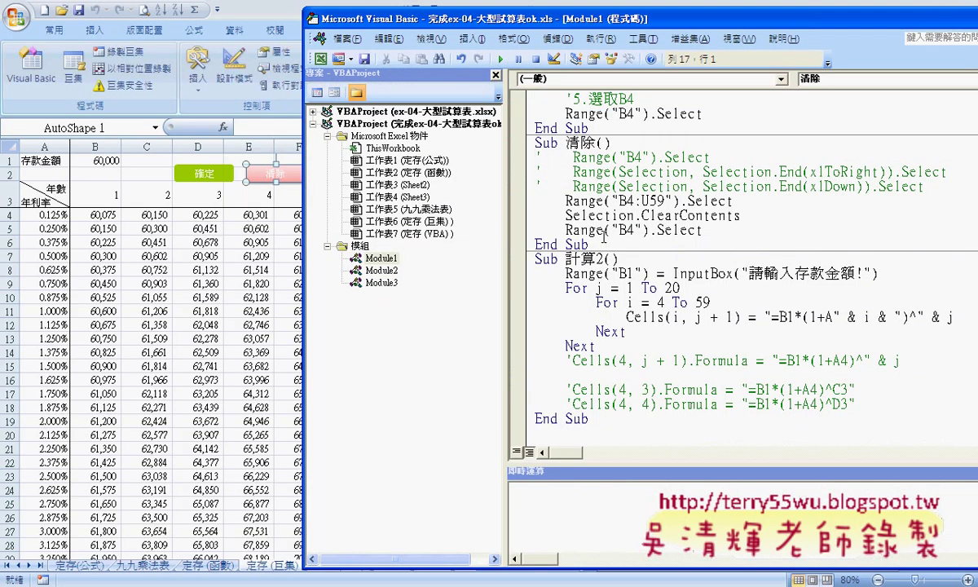
left_click_drag(563, 200, 742, 200)
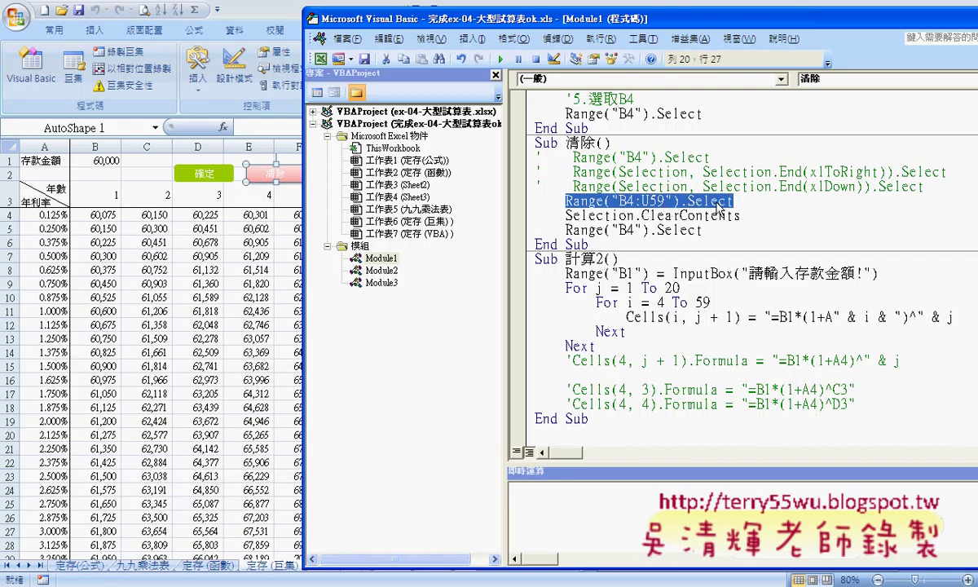
left_click_drag(740, 215, 565, 215)
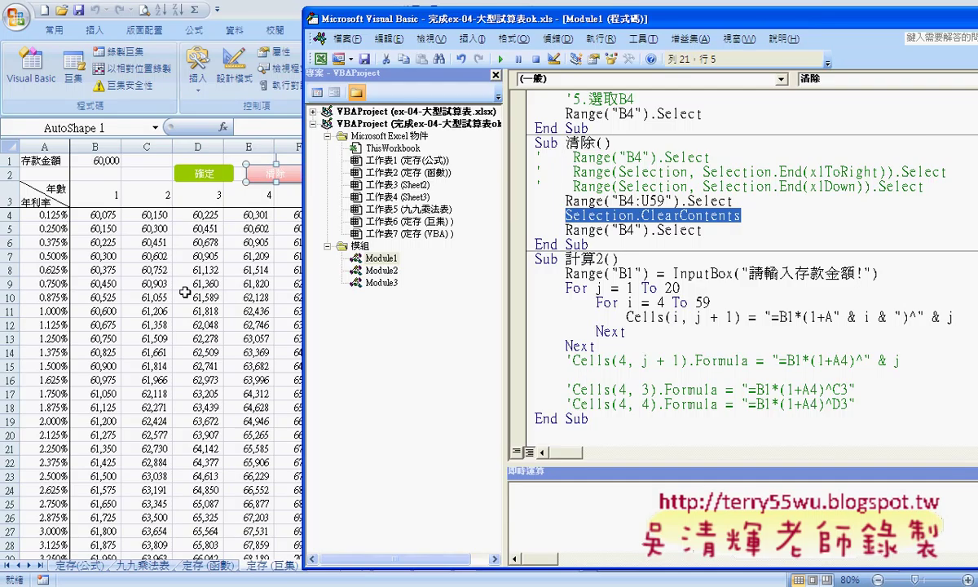
Bring the Excel worksheet with the filled interest table back to the front.
left_click(147, 238)
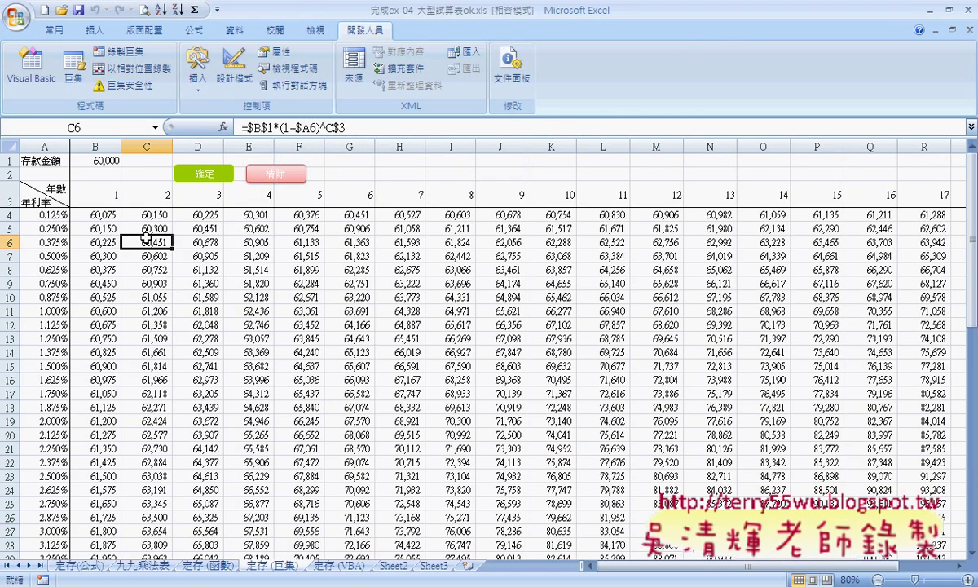